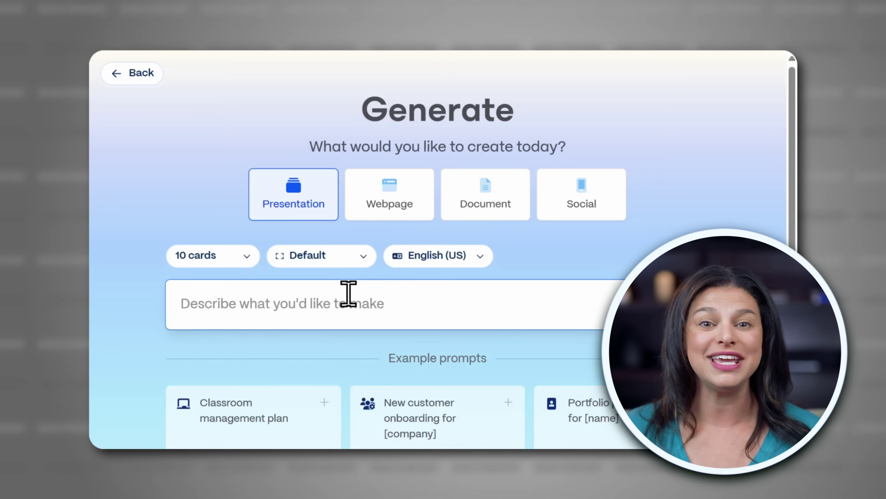
Paste the sustainable business request and scroll to the Sustainable Business Practices deck's 25 sources.
text(Create a presentation on sustainable business practices, including energy efficiency & renewable energy use, waste reduction & circular economy practices, employee & community engagement, and transparent sustainability goals & reporting.)
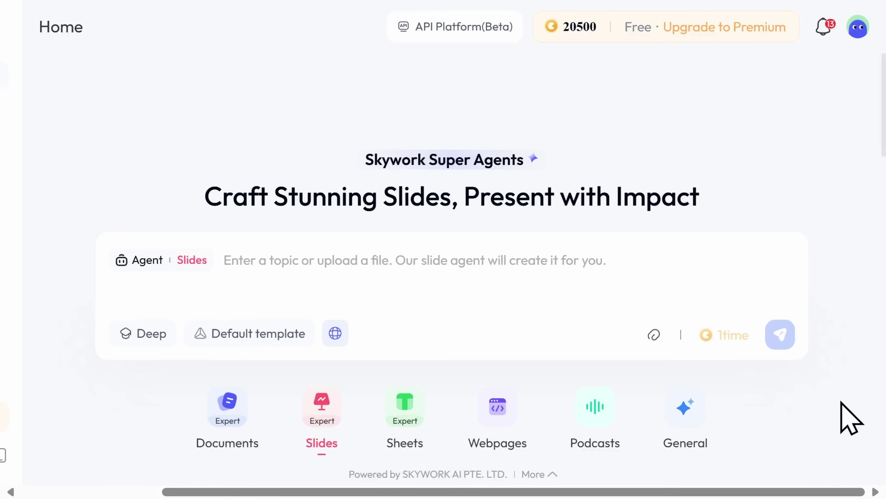
scroll(848, 418, down, 3)
scroll(850, 418, down, 5)
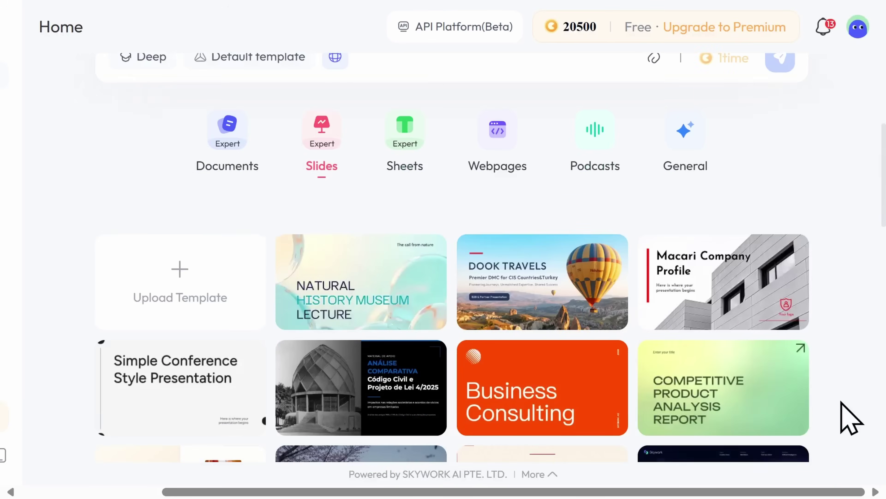
scroll(851, 418, down, 3)
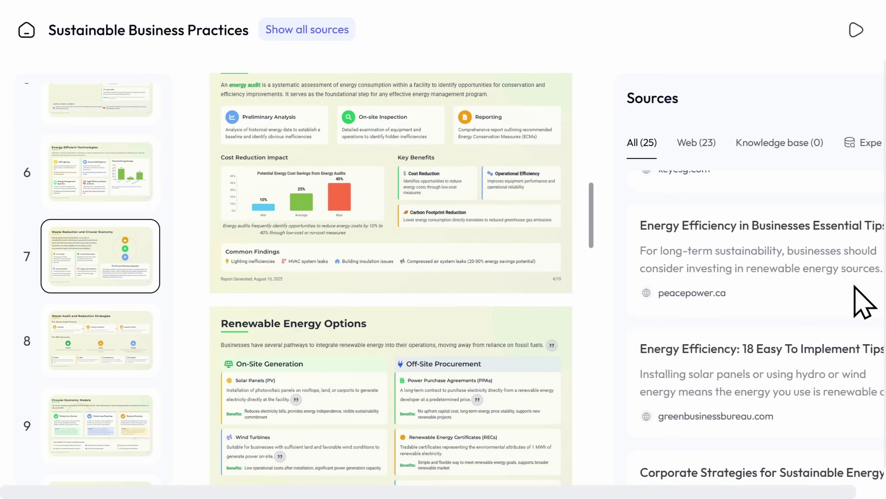
scroll(864, 301, down, 5)
scroll(855, 285, down, 10)
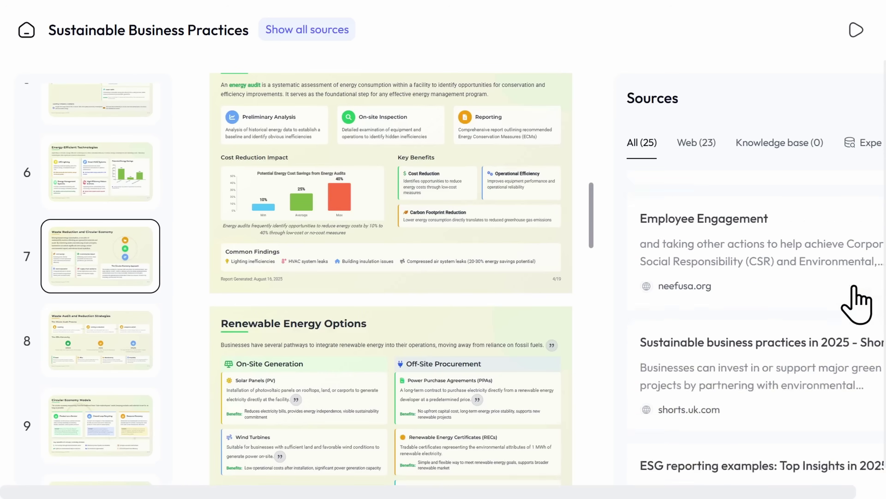
Scroll through the sustainability deck's agent chat, slides and Sources list.
scroll(856, 302, down, 5)
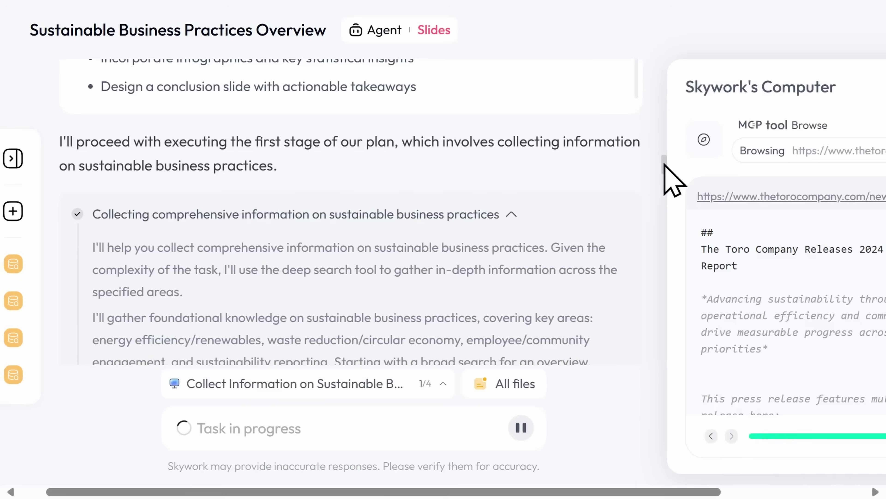
scroll(672, 182, down, 10)
drag(664, 201, 663, 233)
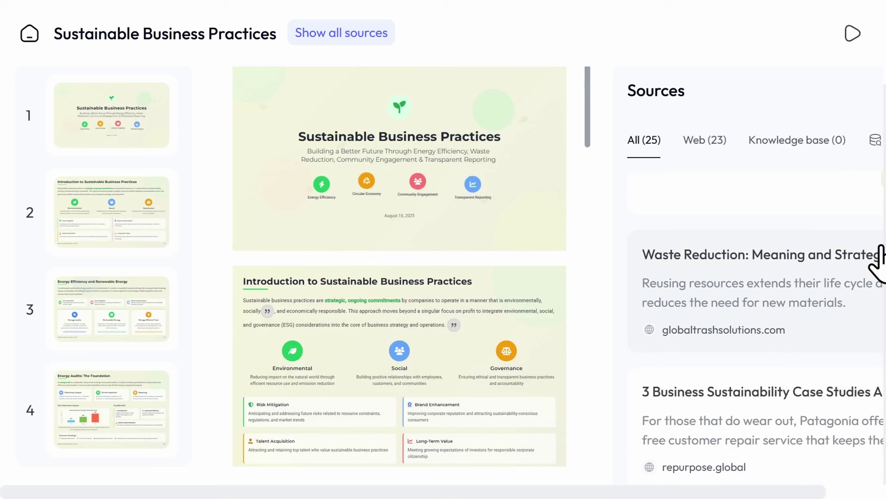
scroll(878, 258, down, 6)
scroll(878, 261, down, 10)
scroll(882, 247, down, 10)
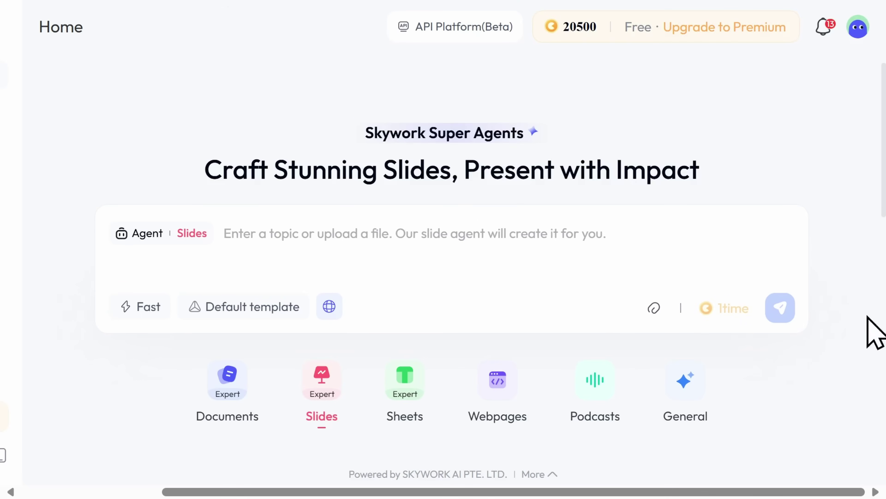
Paste the sustainable business practices request and choose the General slide template.
click(645, 302)
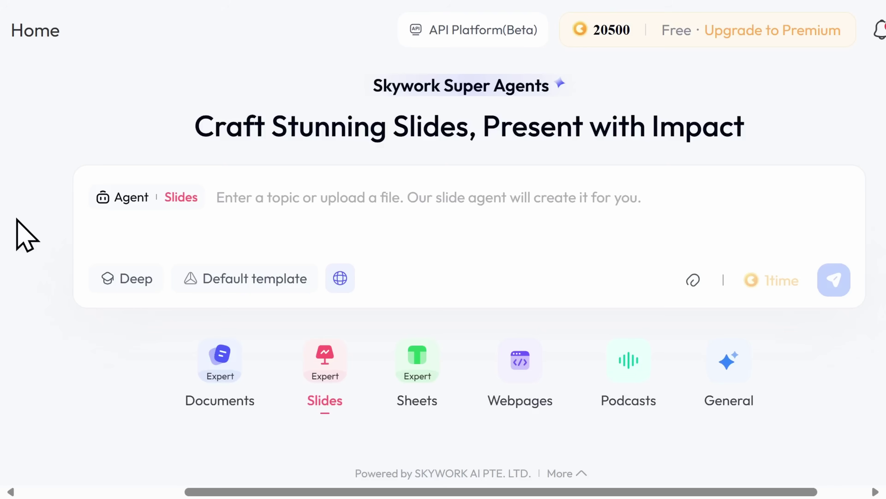
text(Create a presentation on sustainable business practices, including energy efficiency & renewable energy use, waste reduction & circular economy practices, employee & community engagement, and transparent sustainability goals & reporting.)
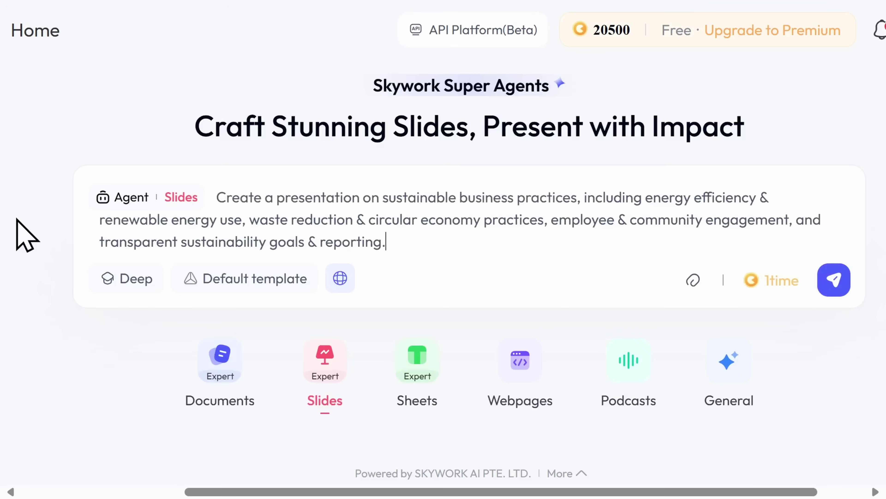
click(220, 279)
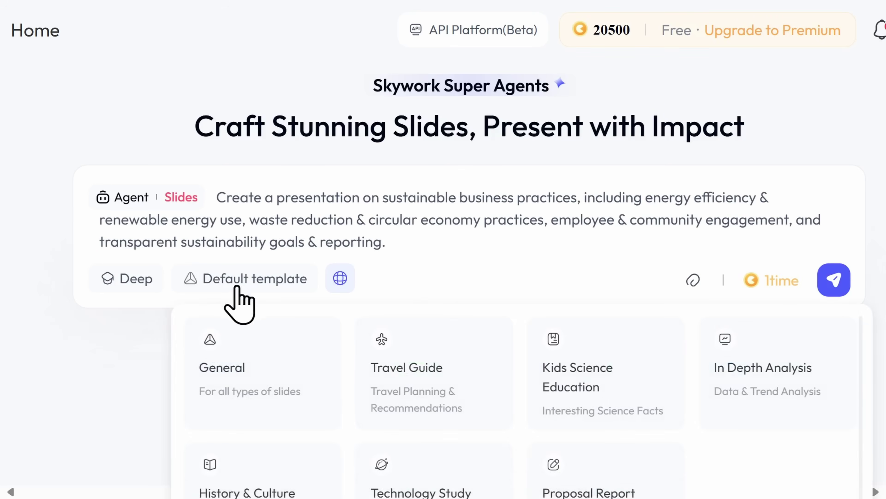
scroll(259, 302, down, 2)
scroll(261, 322, down, 1)
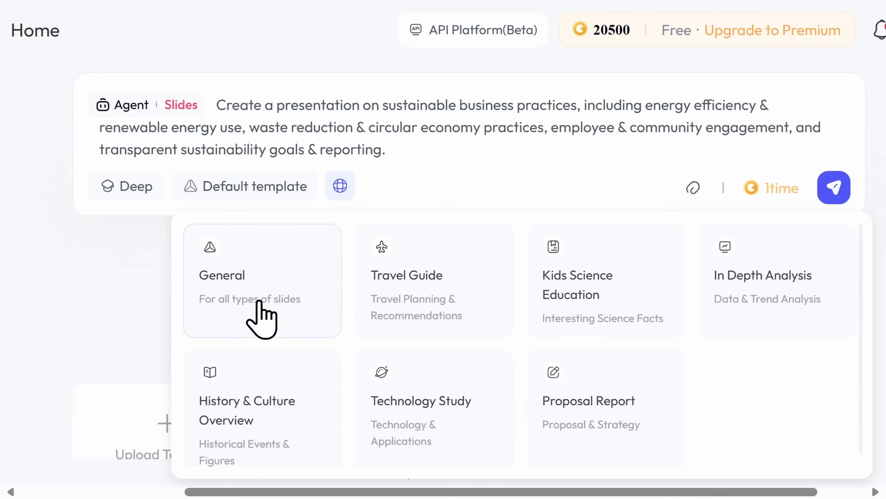
click(259, 302)
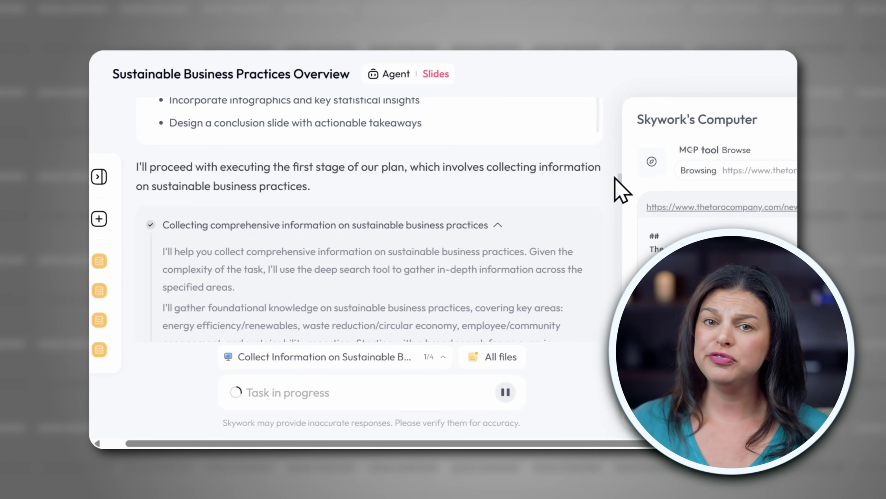
Scroll the agent's task log to reveal the finished Building a Resilient Future deck.
drag(621, 185, 620, 253)
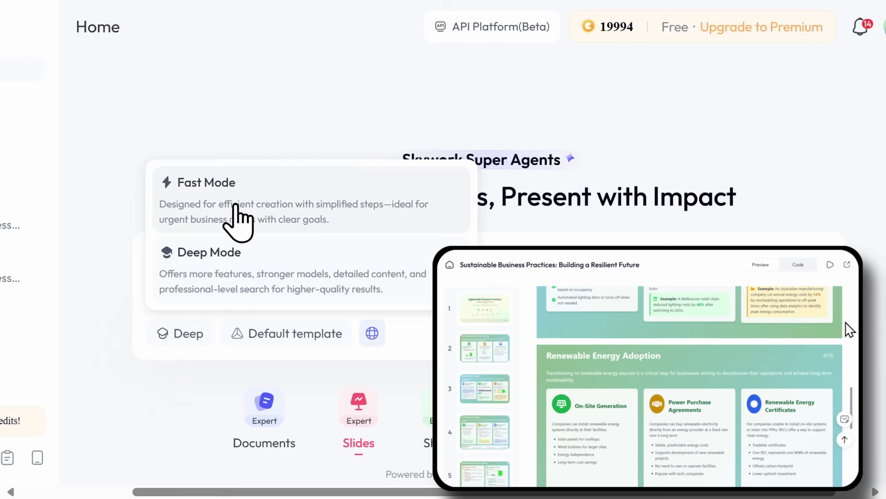
Switch generation to Fast mode and scroll the preview to the Renewable Energy Options slide.
click(236, 206)
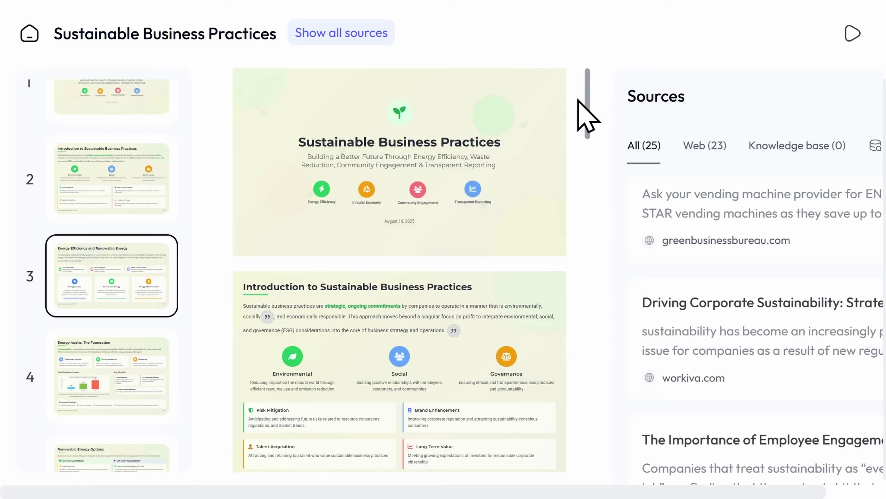
scroll(578, 101, down, 5)
scroll(579, 103, down, 5)
scroll(588, 118, down, 2)
scroll(589, 119, down, 4)
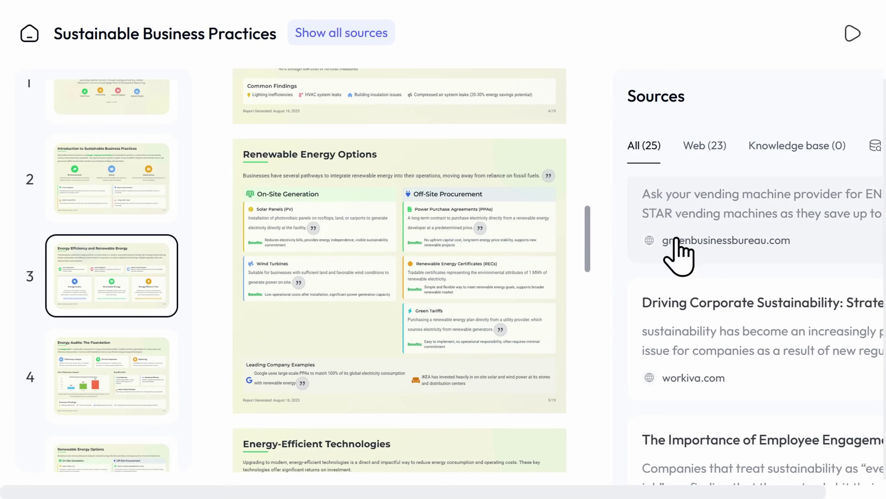
View the source cited on the Power Purchase Agreements card, then put the deck in edit mode.
click(480, 228)
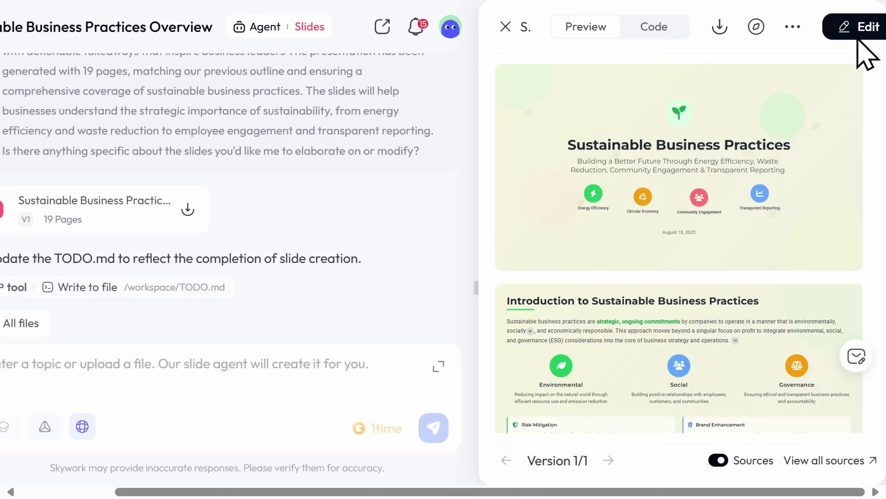
click(857, 30)
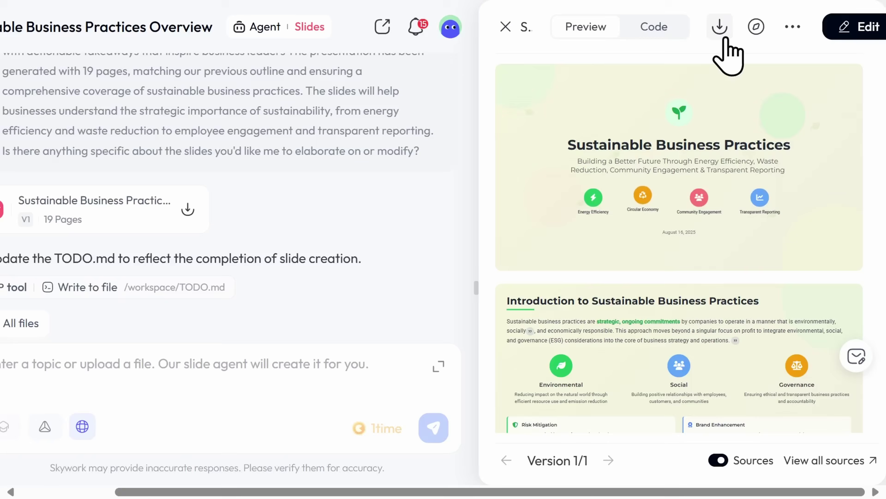
Check the deck's download formats, close that dialog, and view the more-options menu.
click(721, 30)
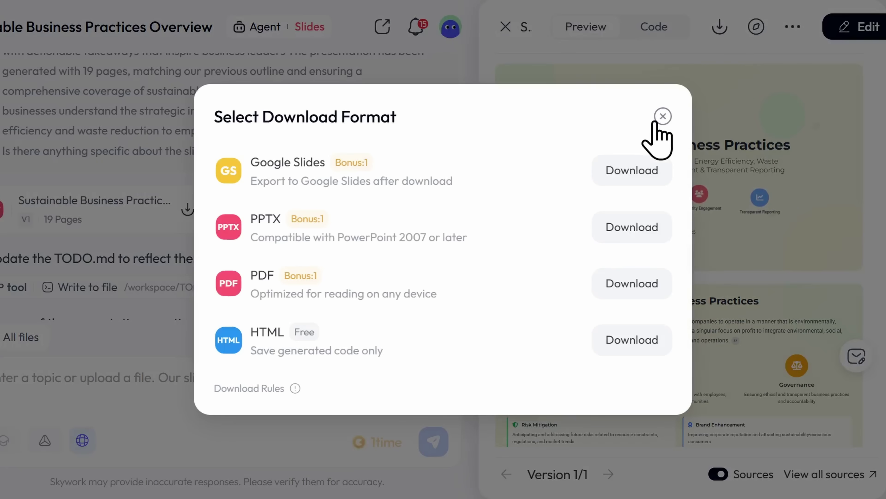
click(663, 116)
click(792, 28)
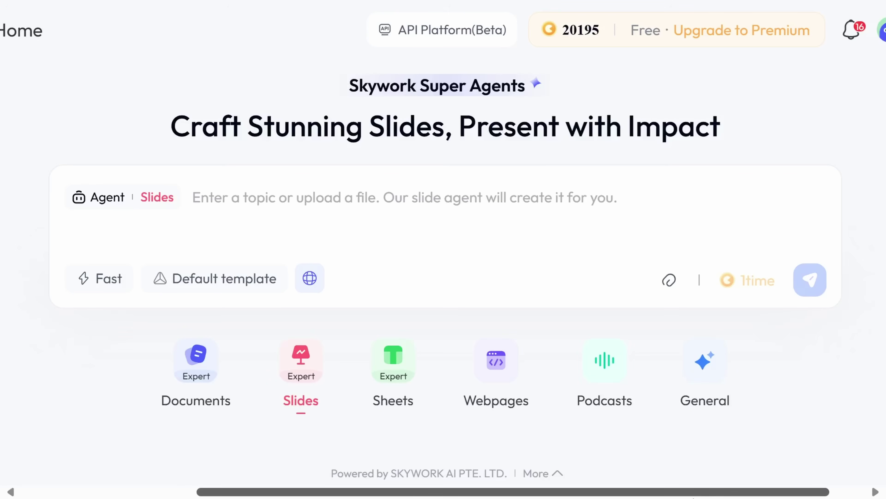
Upload Benefits_of_Renewable_Energy from Downloads as a local file for new slides.
click(677, 283)
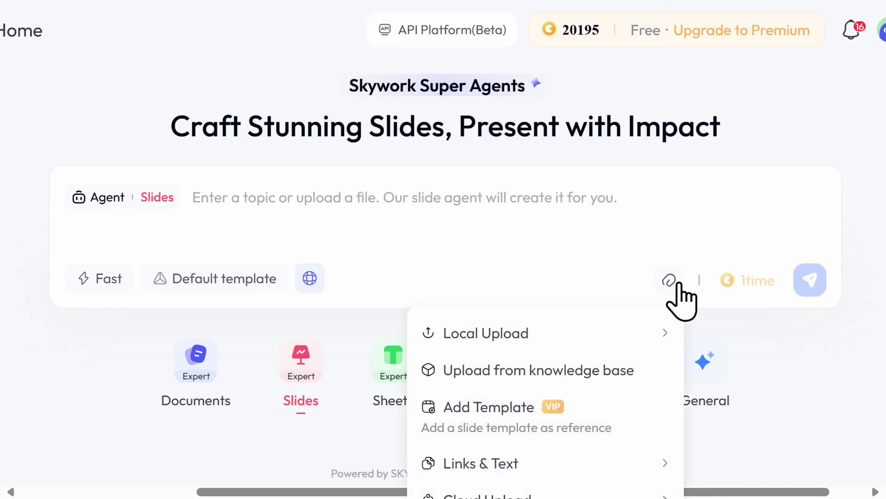
mouse_move(642, 332)
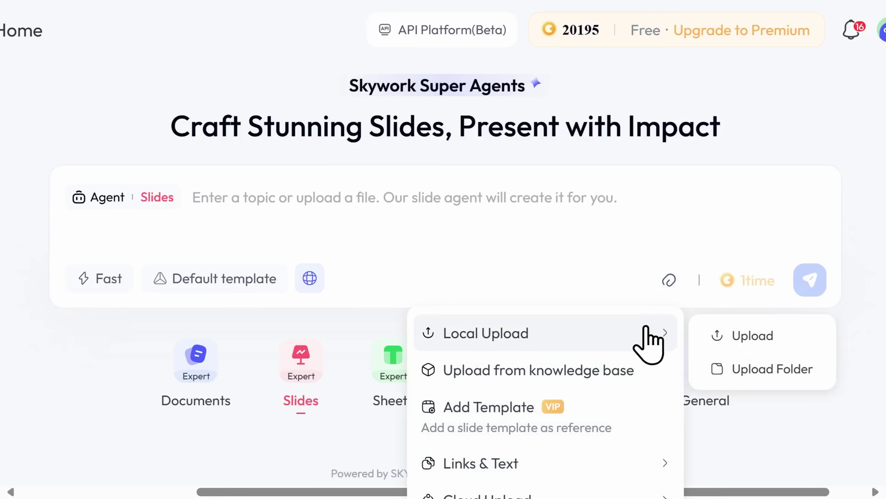
click(722, 336)
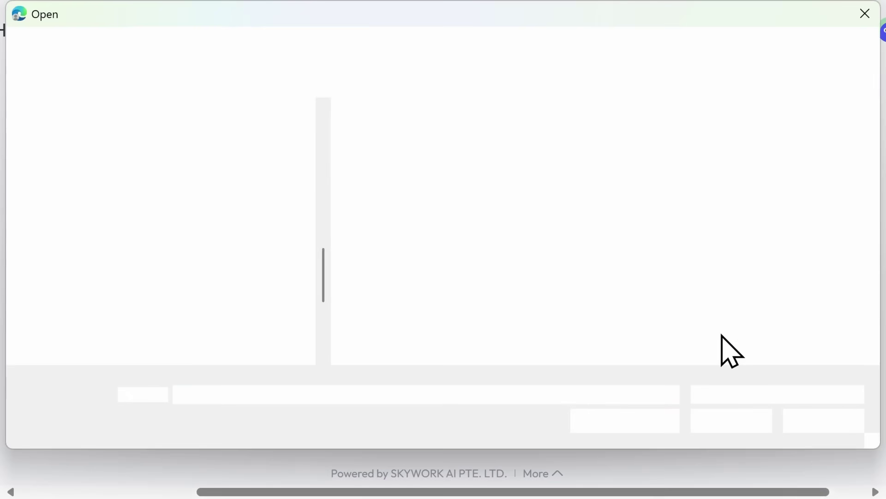
click(405, 206)
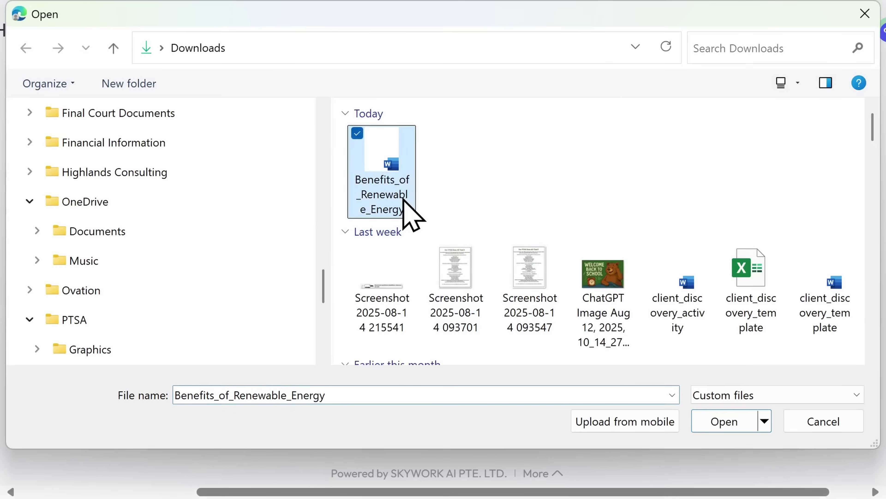
click(712, 421)
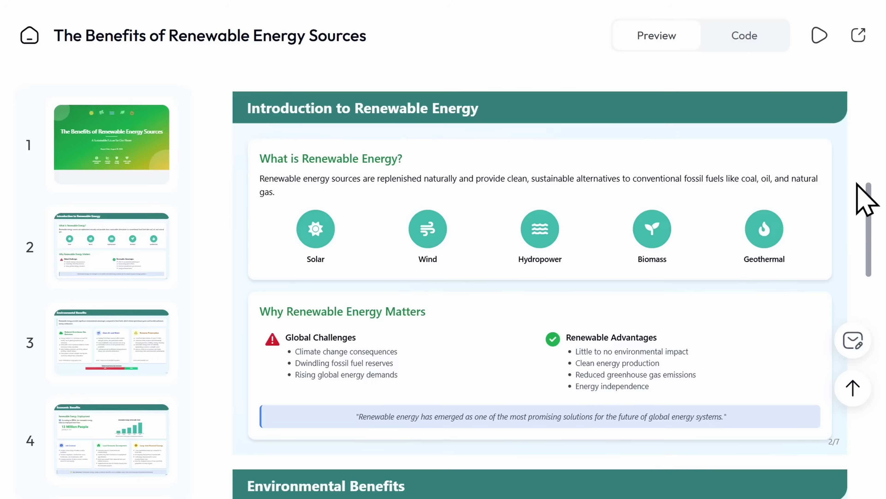
Scroll through the seven slides of The Benefits of Renewable Energy Sources deck.
scroll(865, 198, down, 8)
scroll(865, 198, down, 10)
scroll(866, 199, down, 9)
scroll(866, 199, down, 6)
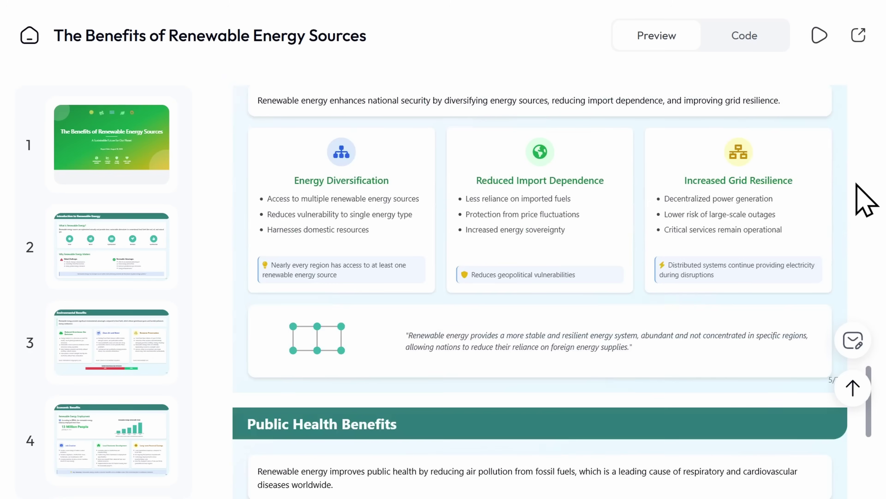
scroll(865, 199, down, 9)
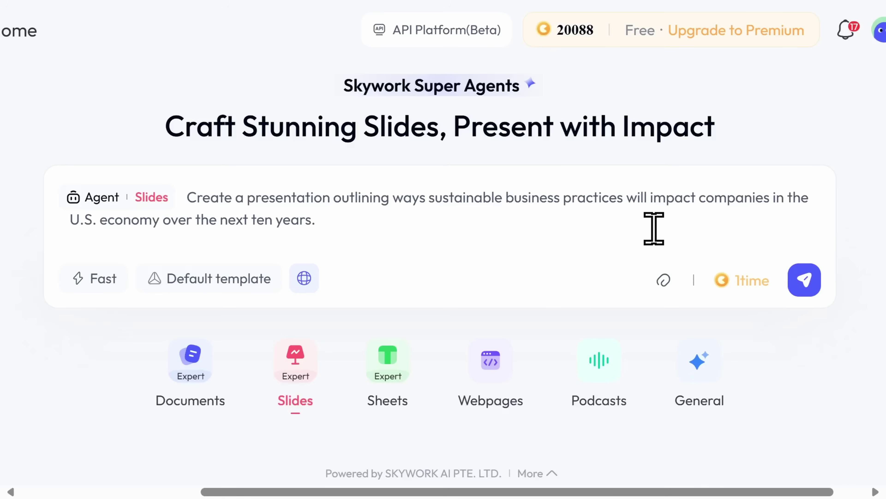
Apply the Stratvert Media Presentation Deck as the slide template and start generating.
click(664, 279)
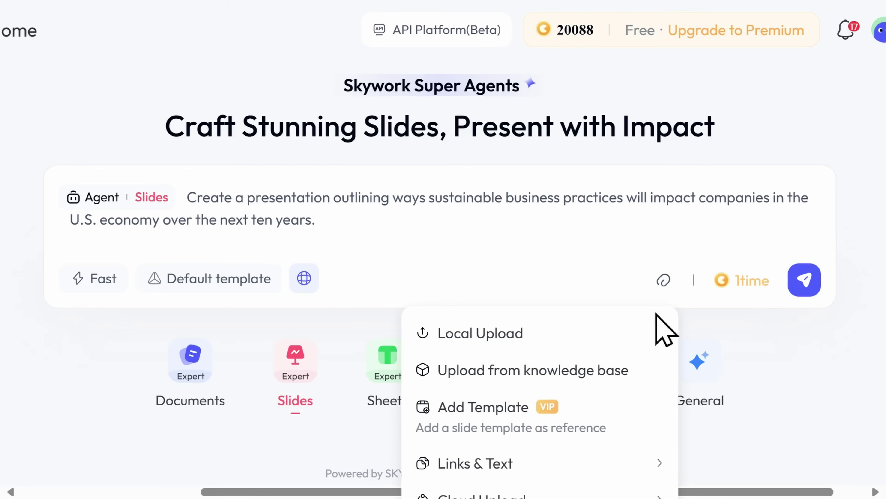
click(626, 412)
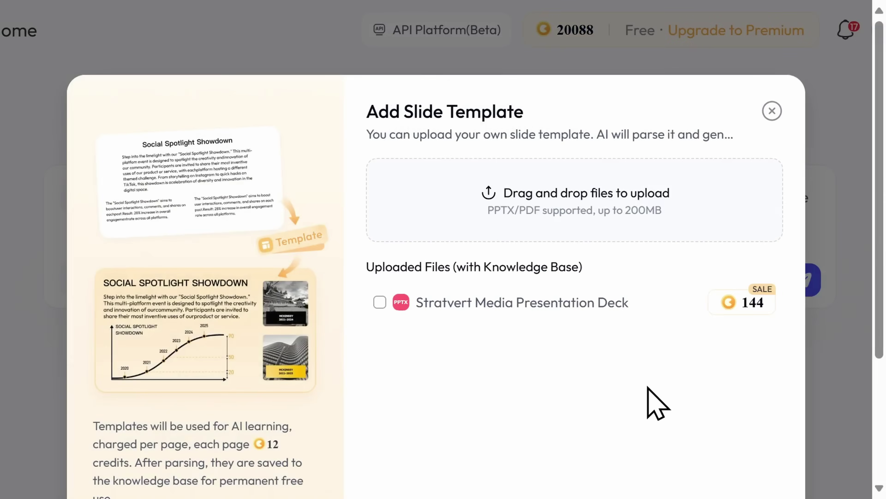
click(380, 302)
scroll(590, 357, down, 2)
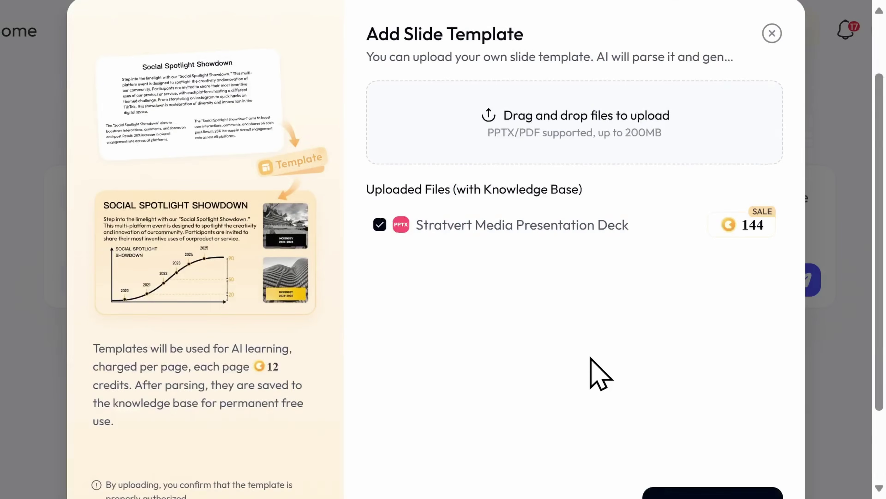
scroll(600, 374, down, 3)
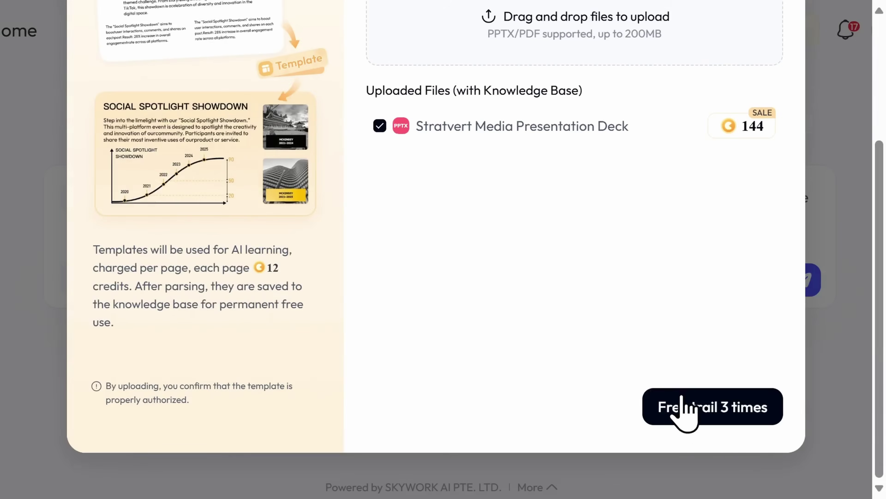
click(705, 416)
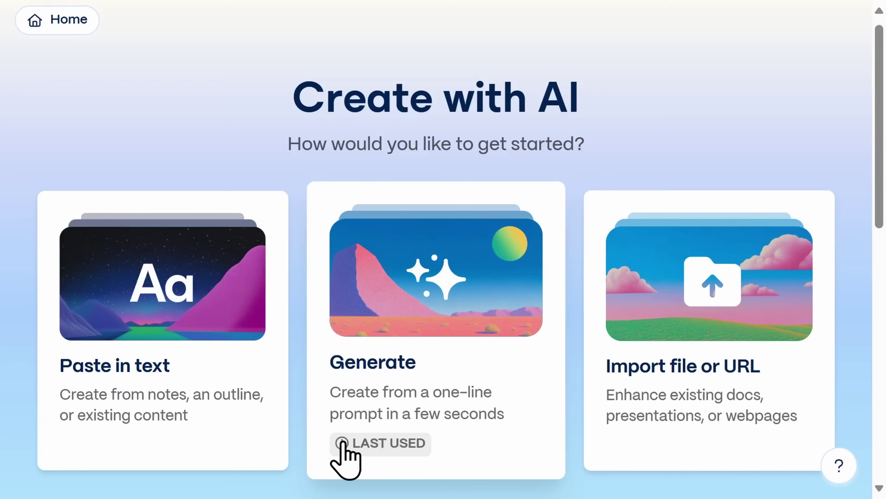
Paste the sustainable business practices prompt and generate a 10-card outline in Gamma.
click(343, 443)
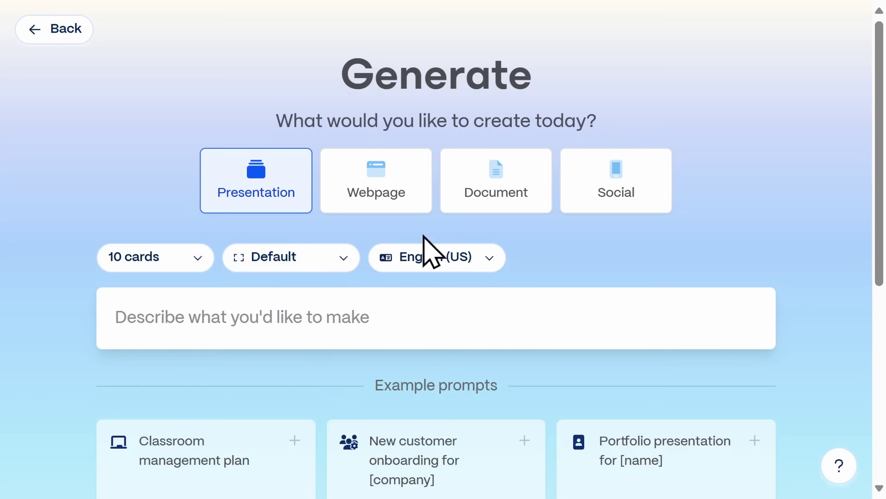
text(Create a presentation on sustainable business practices, including energy efficiency & renewable energy use, waste reduction & circular economy practices, employee & community engagement, and transparent sustainability goals & reporting.)
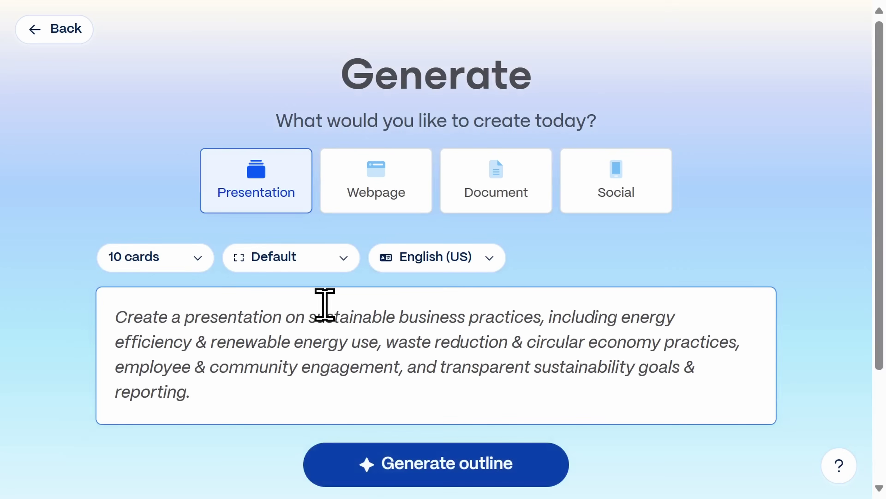
click(356, 466)
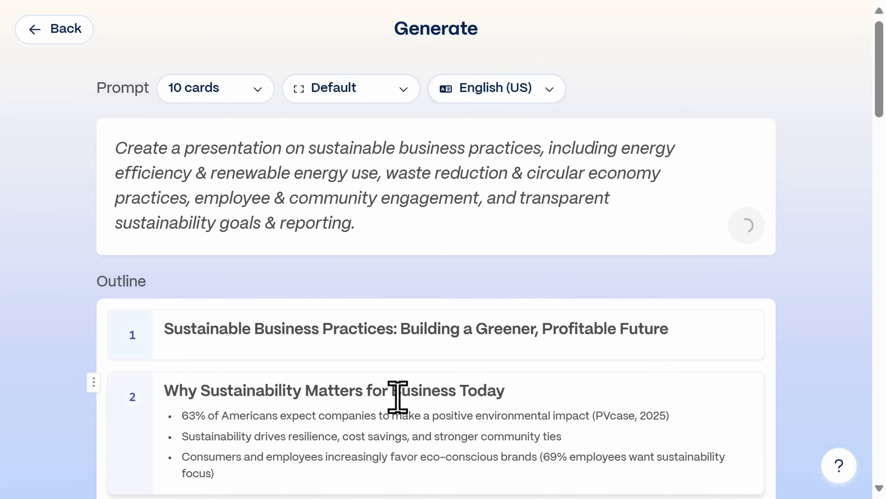
Review the ten outline cards and AI Illustration image settings, then generate the full deck.
drag(880, 92, 880, 103)
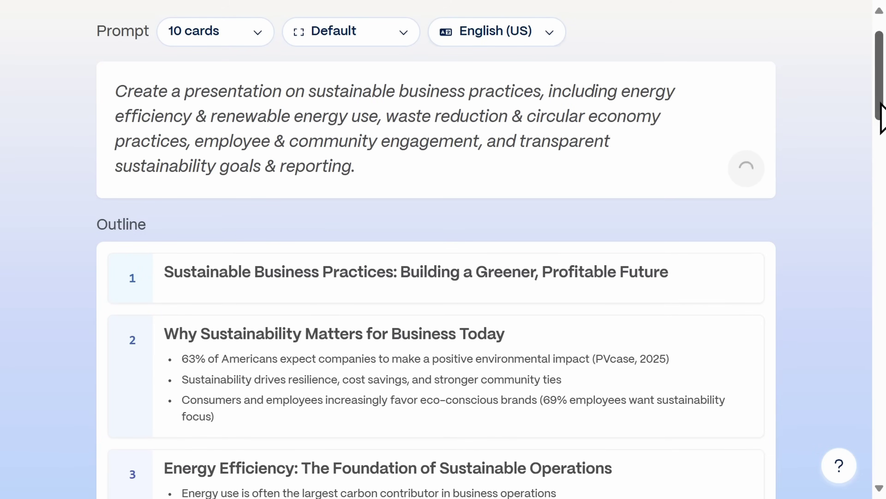
scroll(880, 112, down, 20)
scroll(880, 112, up, 18)
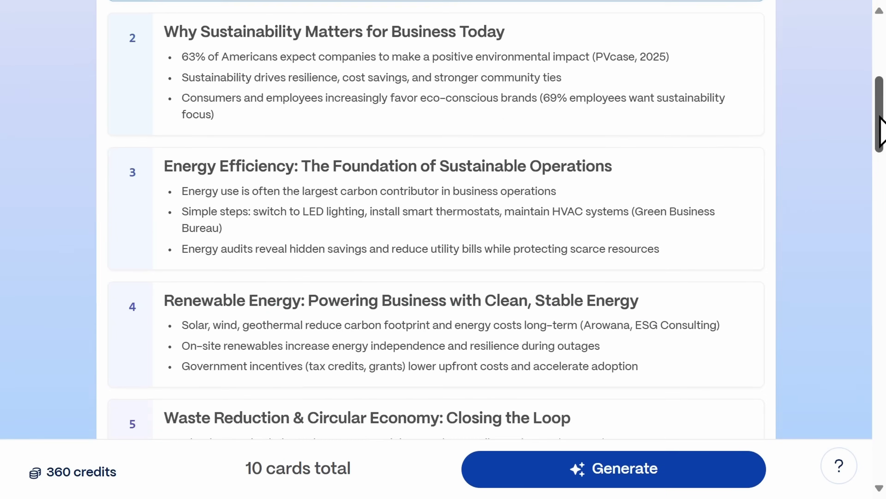
drag(880, 118, 885, 433)
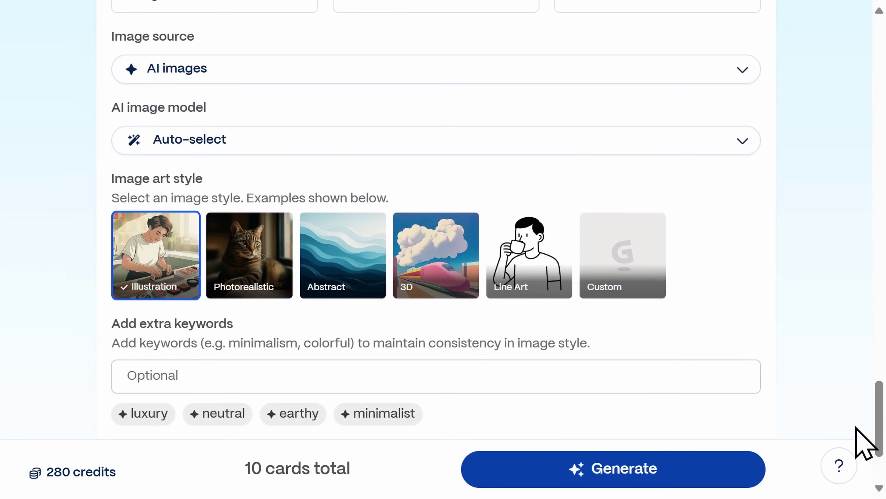
click(652, 463)
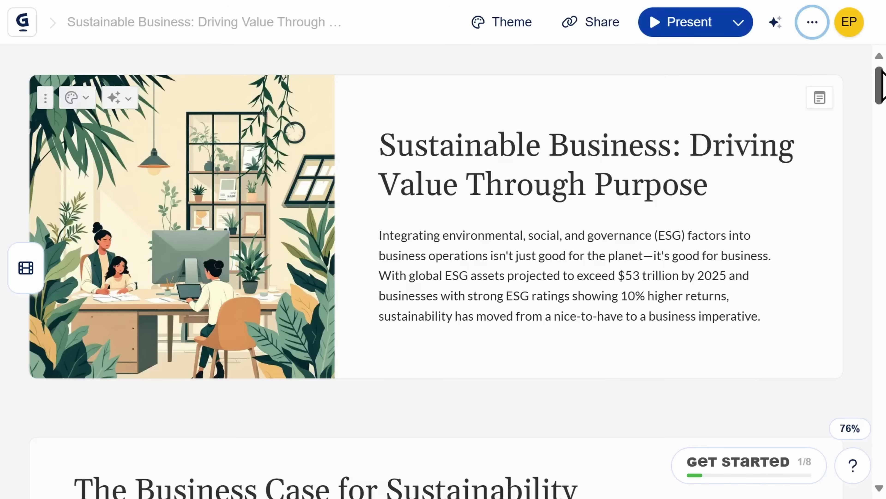
Scroll the generated deck from its title card to The Business Case for Sustainability.
drag(883, 85, 883, 144)
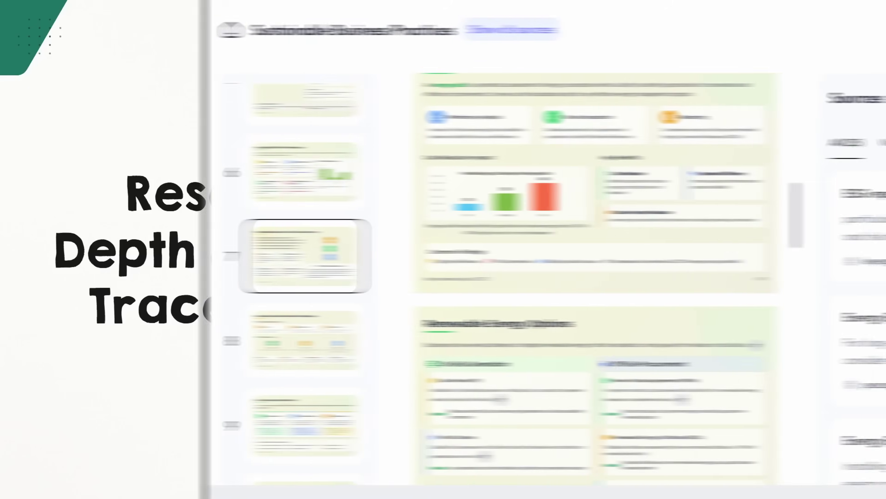
scroll(862, 301, down, 10)
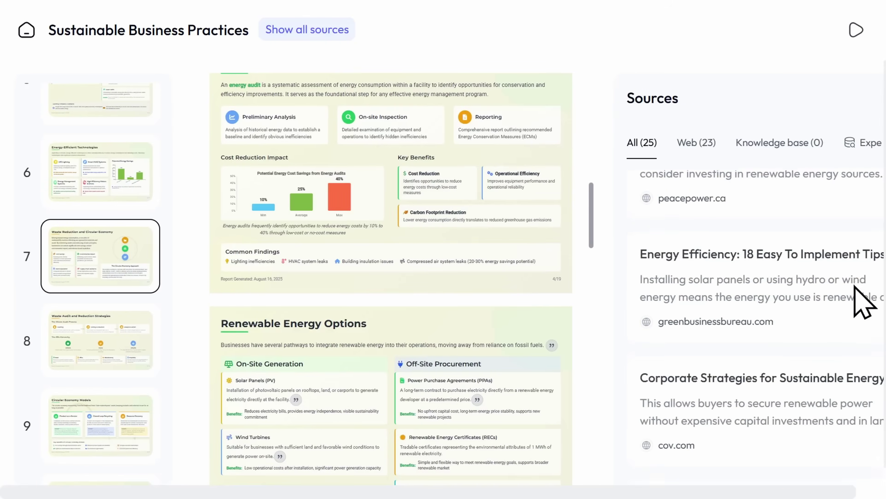
scroll(857, 303, down, 12)
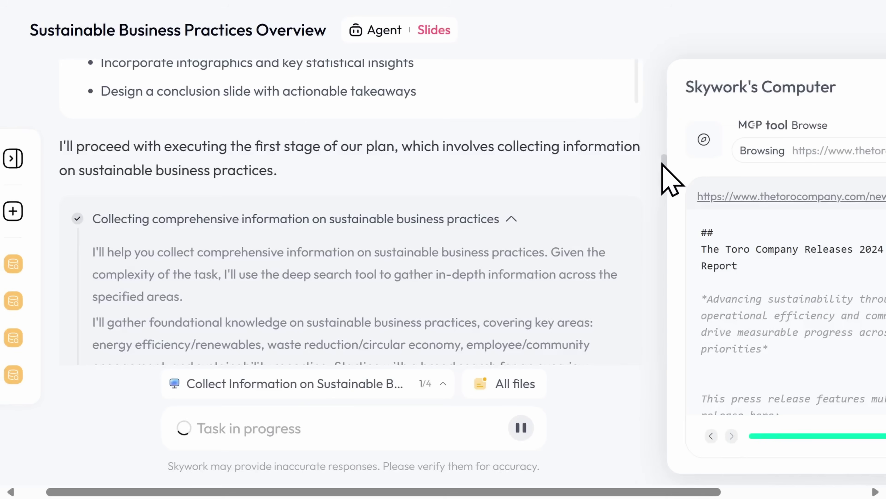
drag(665, 182, 664, 220)
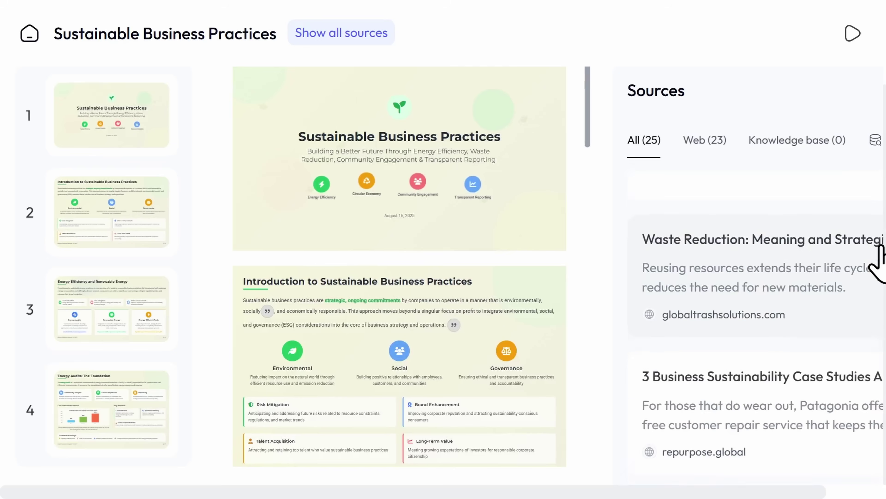
scroll(881, 248, down, 15)
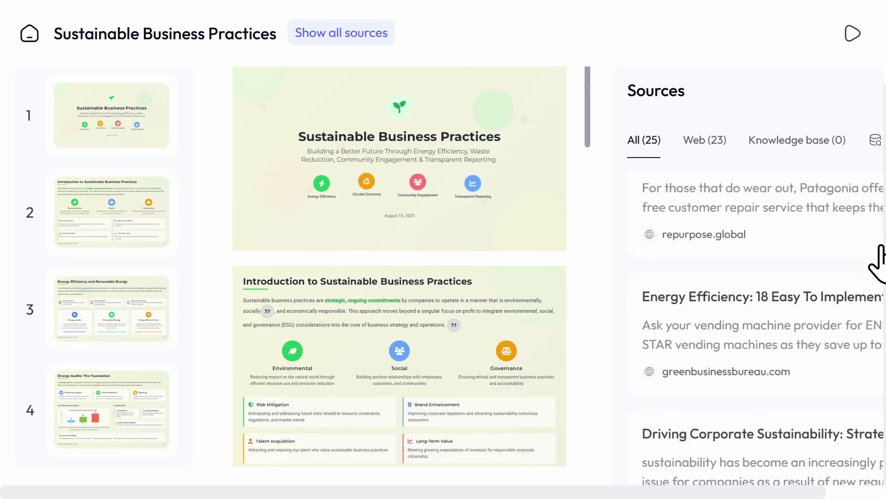
scroll(880, 248, down, 20)
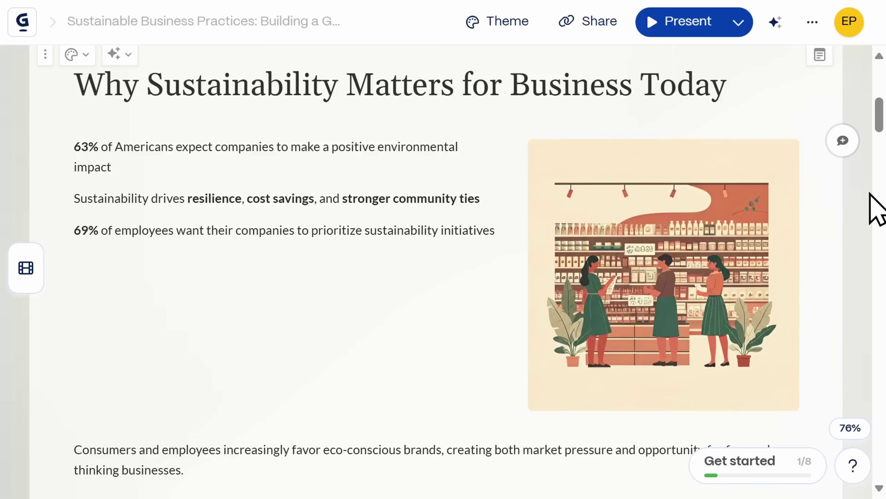
Paste a sustainable energy paragraph below the statistics on the Why Sustainability Matters card.
scroll(876, 207, down, 6)
scroll(875, 207, down, 5)
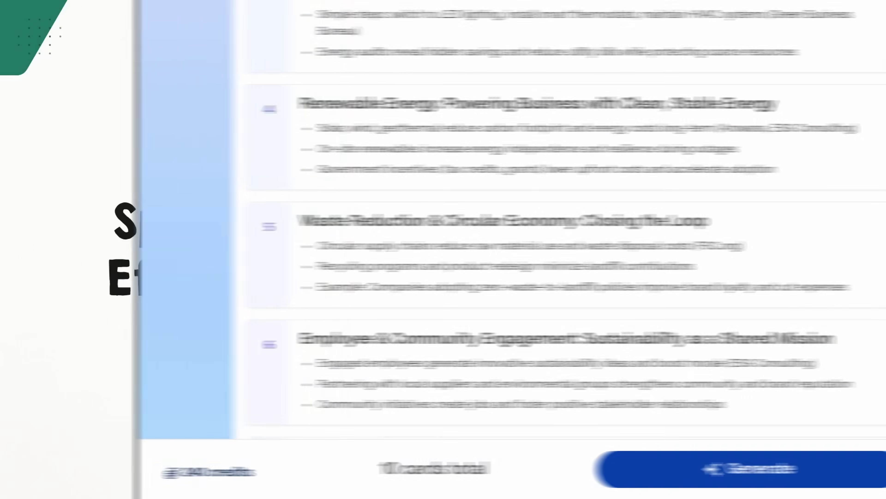
scroll(855, 236, down, 8)
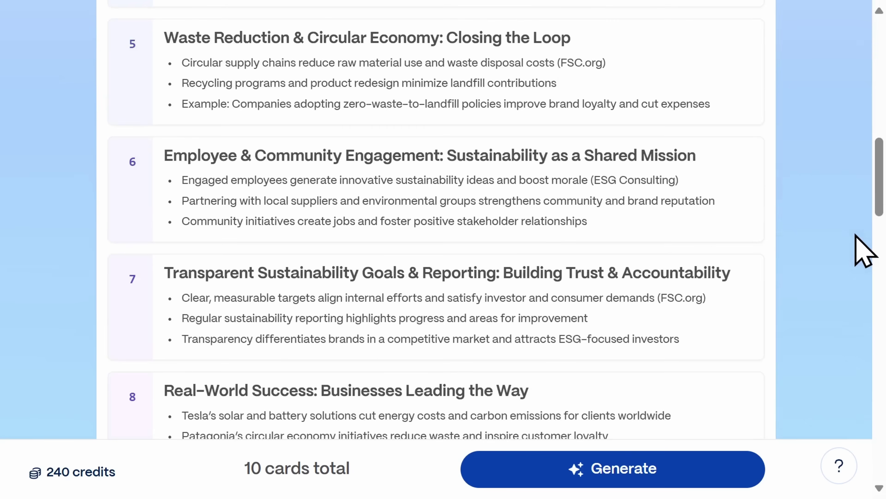
scroll(866, 252, down, 8)
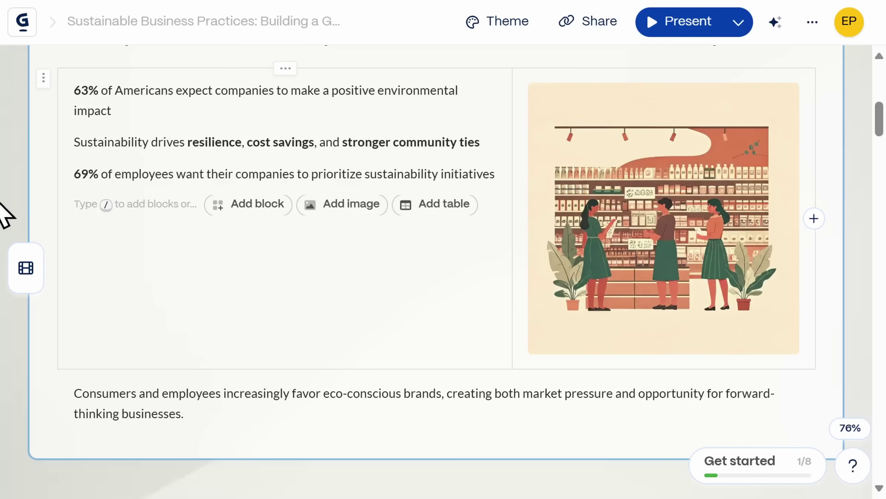
text(Transitioning to sustainable energy practices is a cornerstone of a modern, responsible business strategy. By focusing on both reducing energy consumption and shifting to cleaner sources, companies can achieve significant cost savings, mitigate regulatory risks, and enhance their brand reputation)
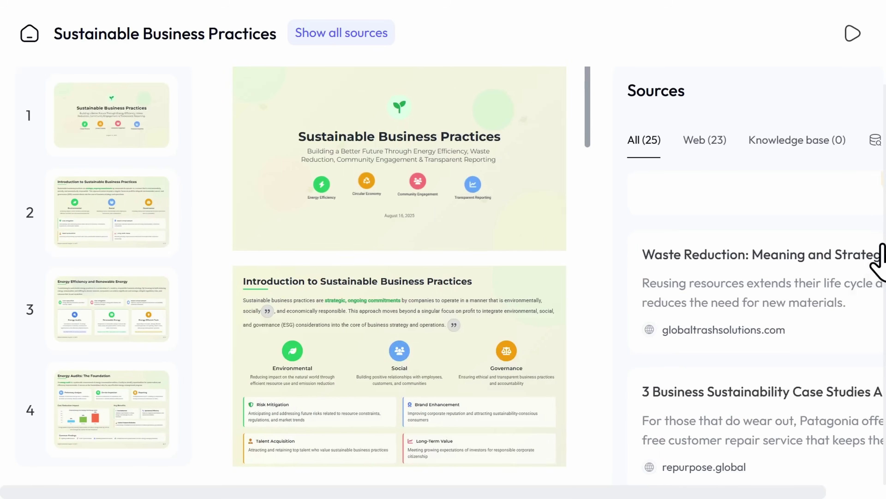
scroll(883, 244, down, 15)
scroll(879, 259, down, 15)
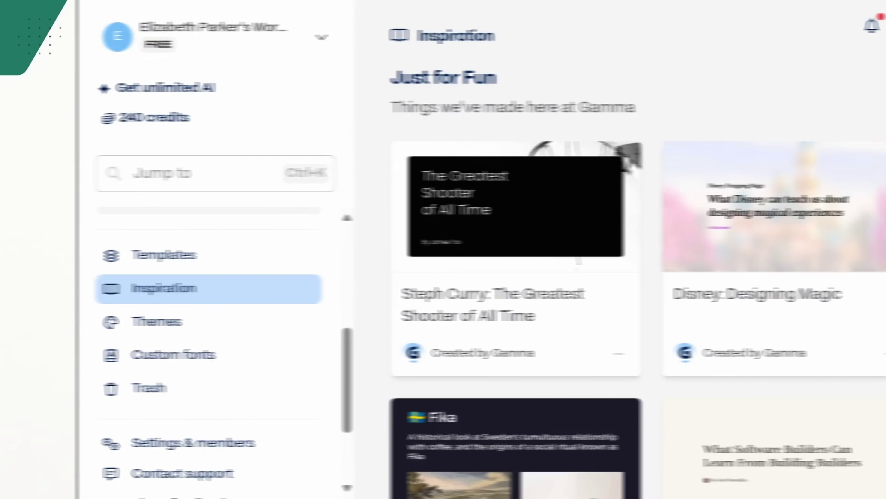
Scroll the Inspiration gallery down to the sustainable business deck.
scroll(871, 246, down, 10)
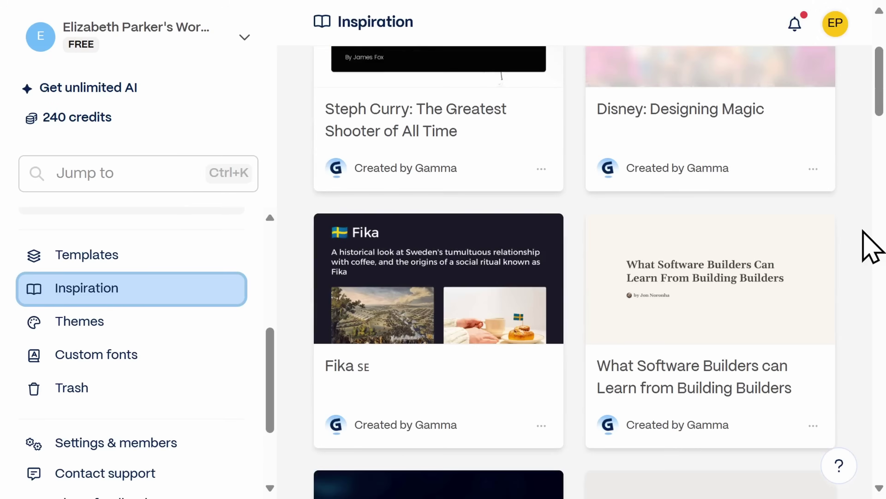
scroll(872, 246, down, 8)
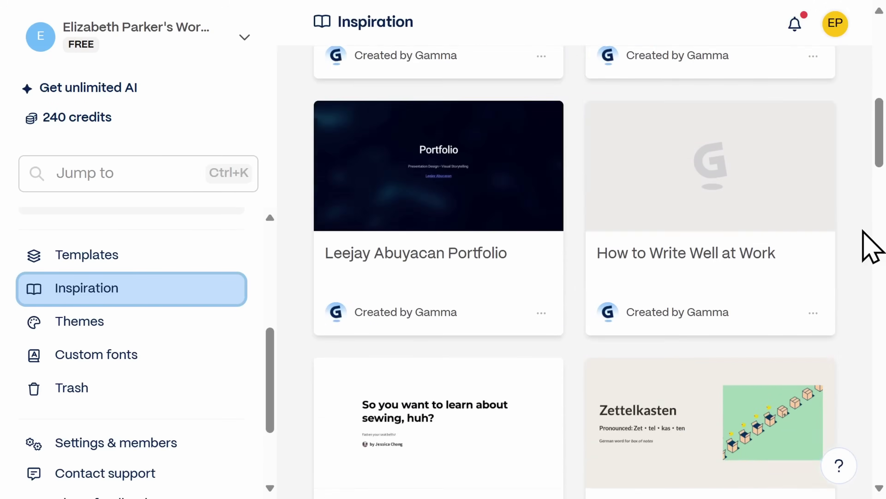
scroll(871, 246, down, 6)
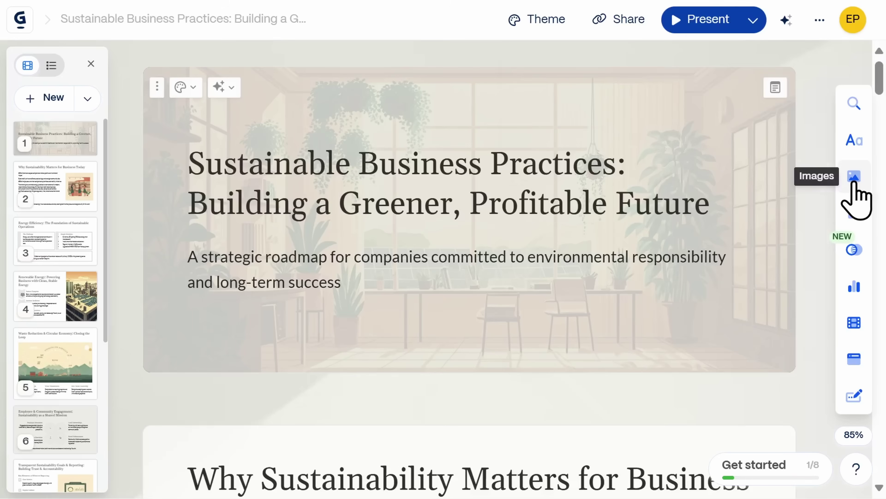
Browse the deck's Images, Smart layouts and Theme options.
click(854, 177)
click(854, 213)
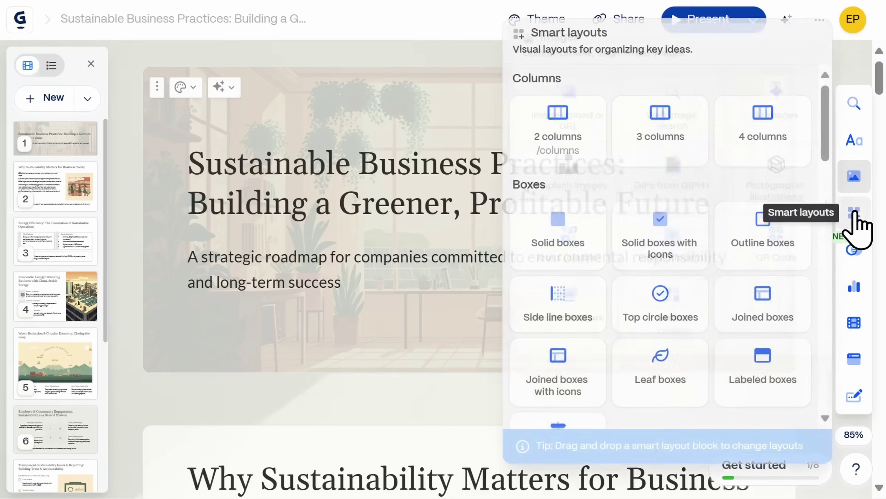
drag(830, 123, 825, 175)
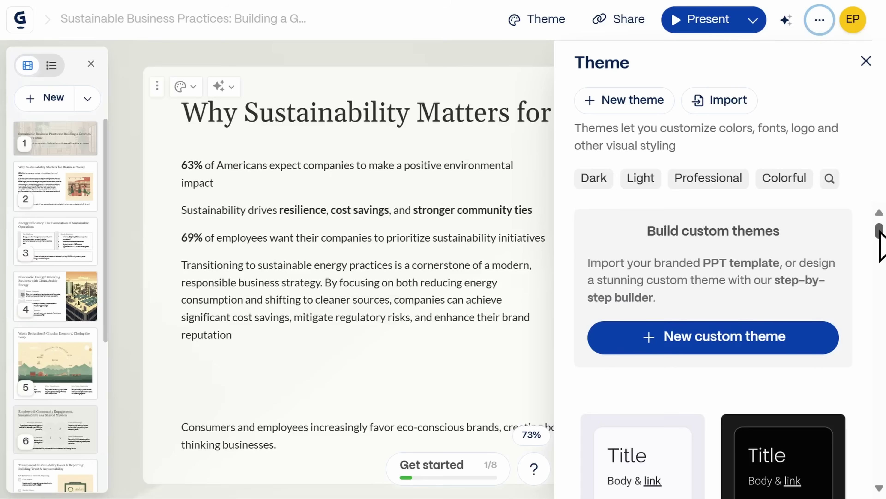
drag(880, 234, 877, 283)
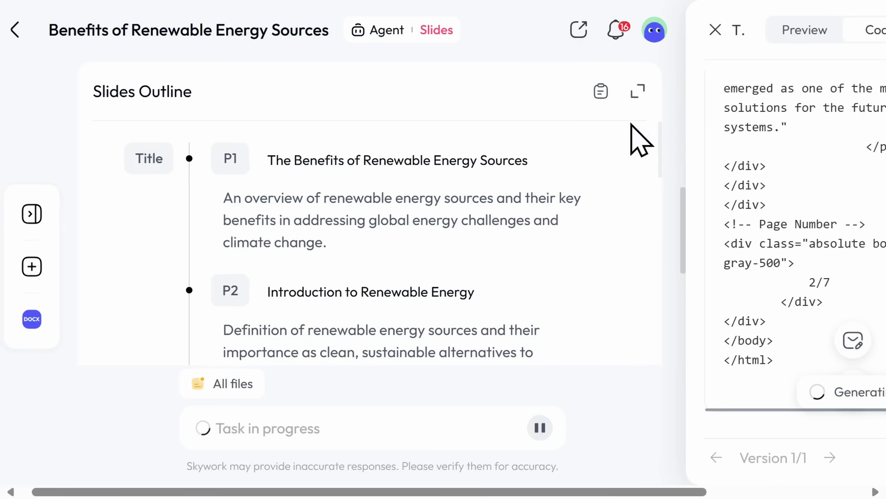
drag(661, 132, 669, 218)
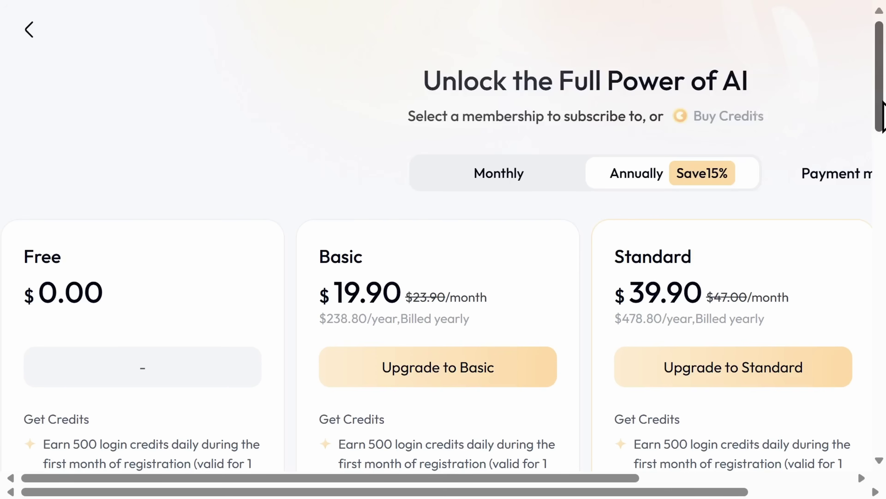
Scroll through the Free, $19.90 Basic and $39.90 Standard plans' credits, benefits and features.
scroll(883, 108, down, 5)
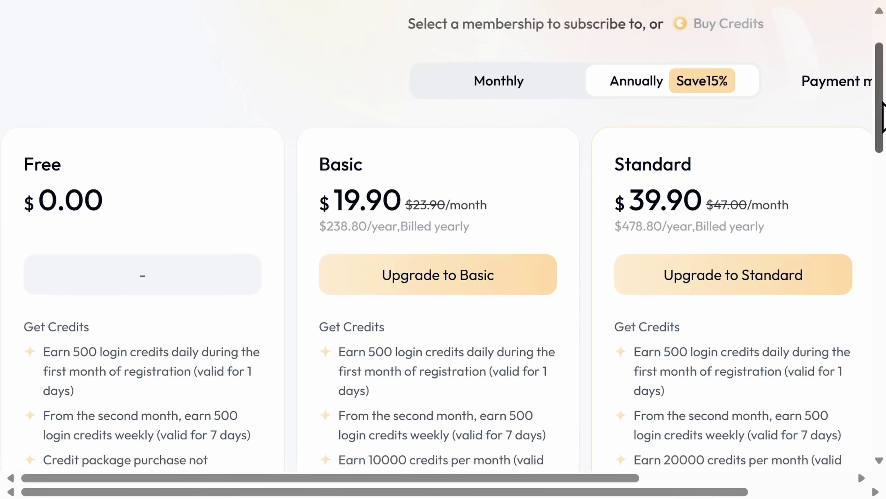
scroll(883, 105, down, 8)
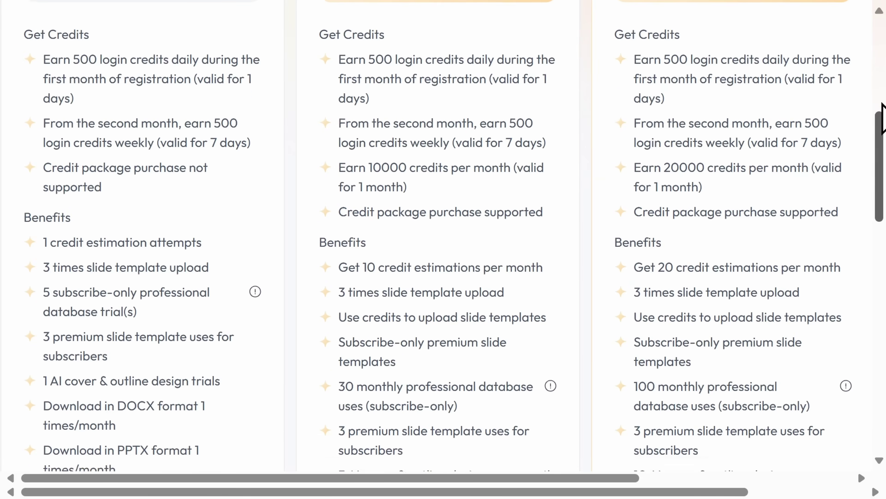
scroll(884, 105, down, 7)
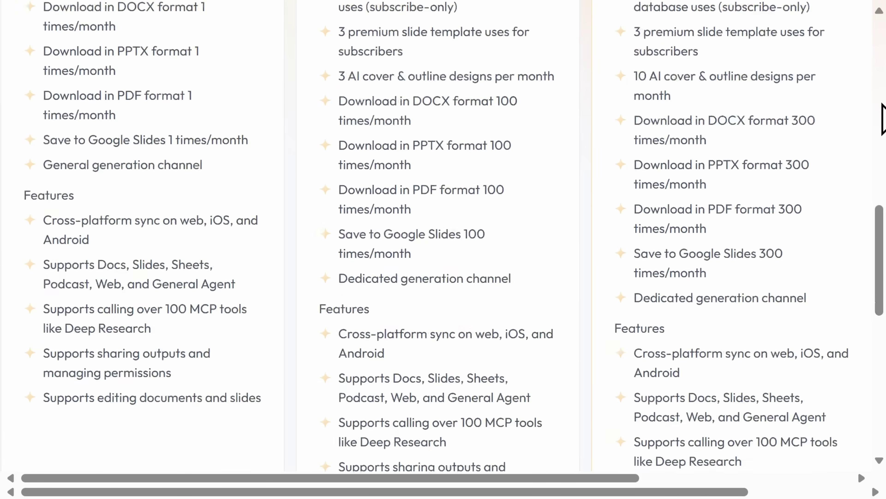
scroll(883, 118, down, 3)
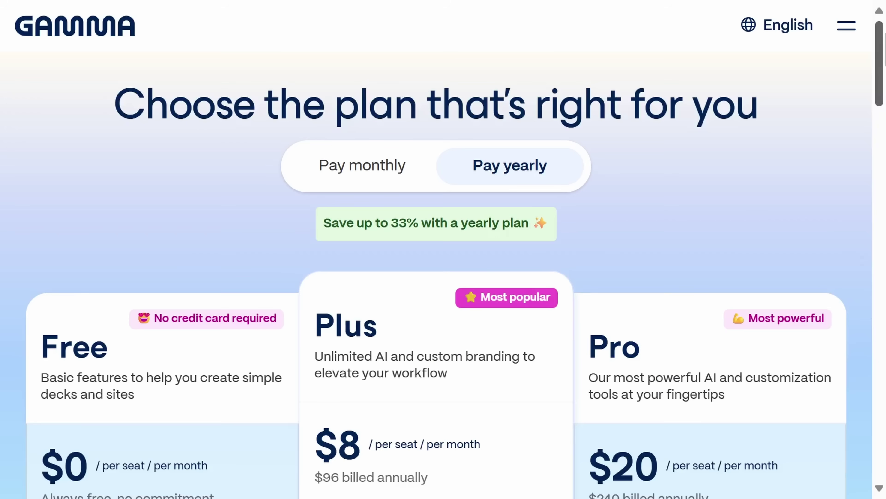
drag(885, 34, 885, 119)
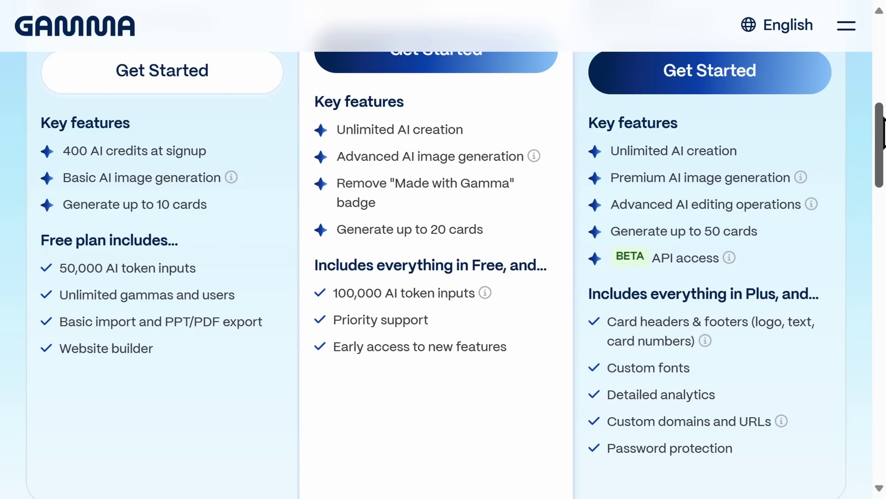